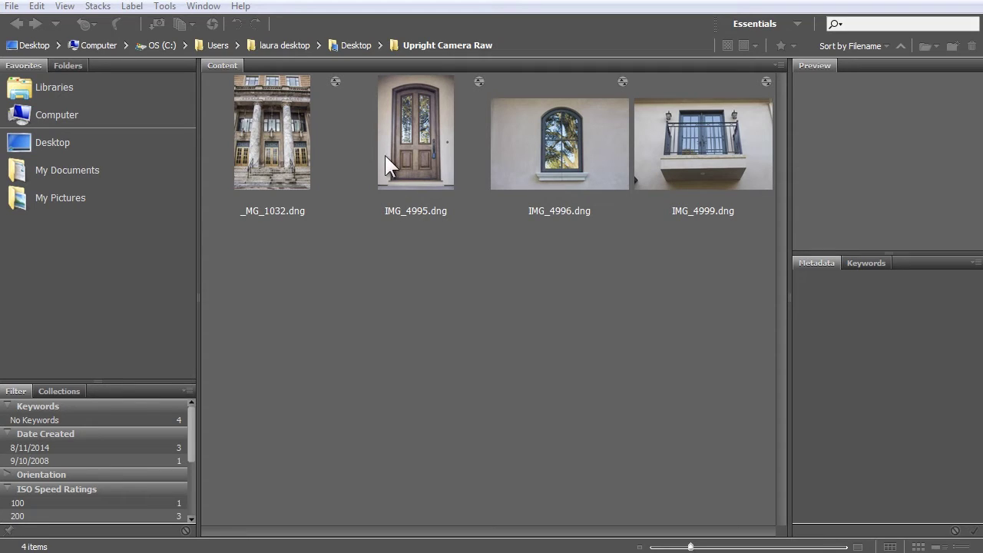
# Select the four DNGs from _MG_1032.dng to IMG_4999.dng and bring up their context menu.
pyautogui.click(269, 139)
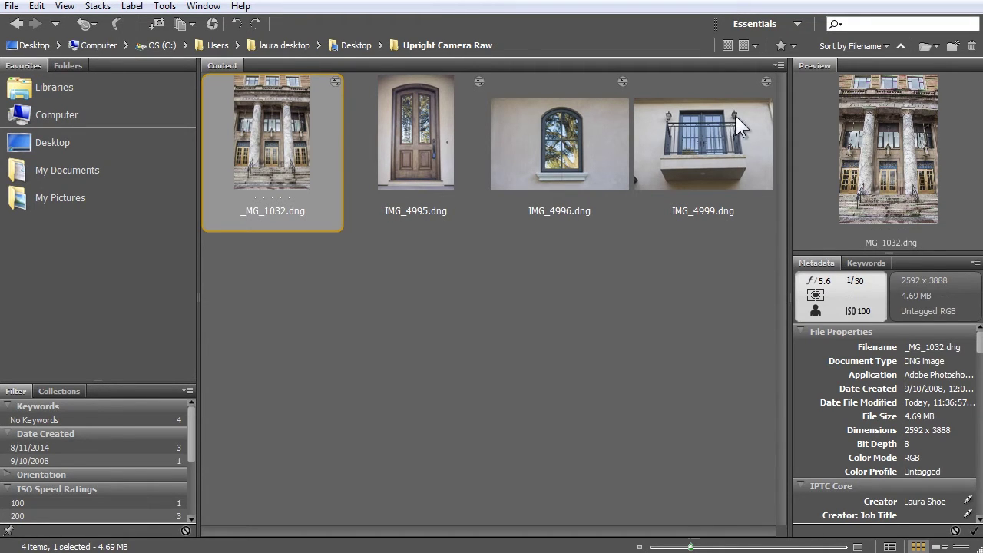
pyautogui.keyDown('shift'); pyautogui.click(723, 133); pyautogui.keyUp('shift')
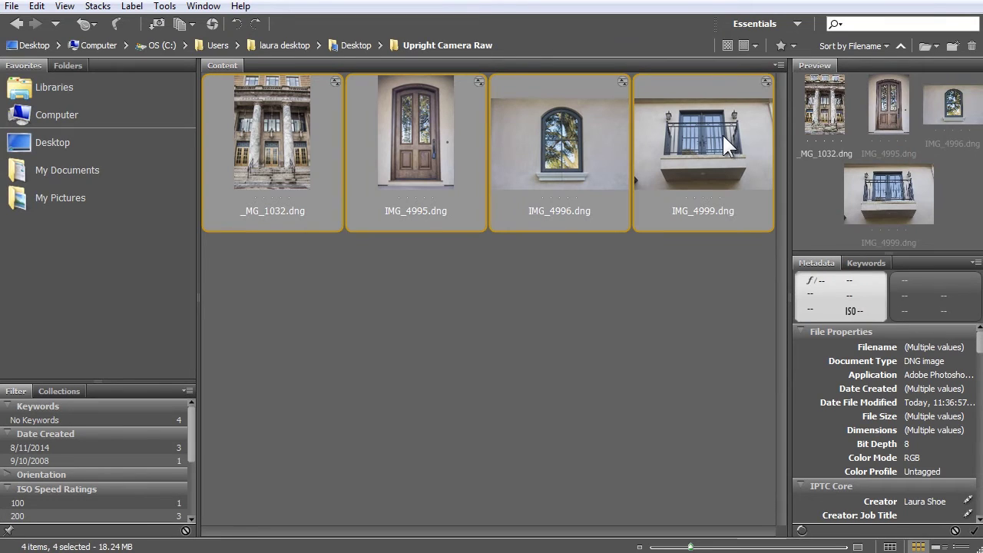
pyautogui.rightClick(679, 133)
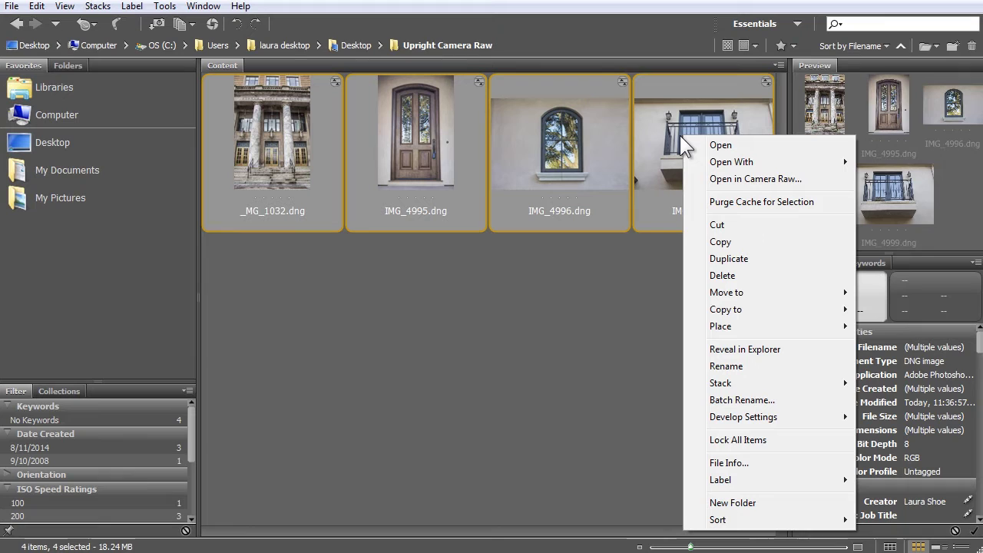
# Open the four photos in Camera Raw and enable lens profile corrections, comparing off and on.
pyautogui.click(734, 179)
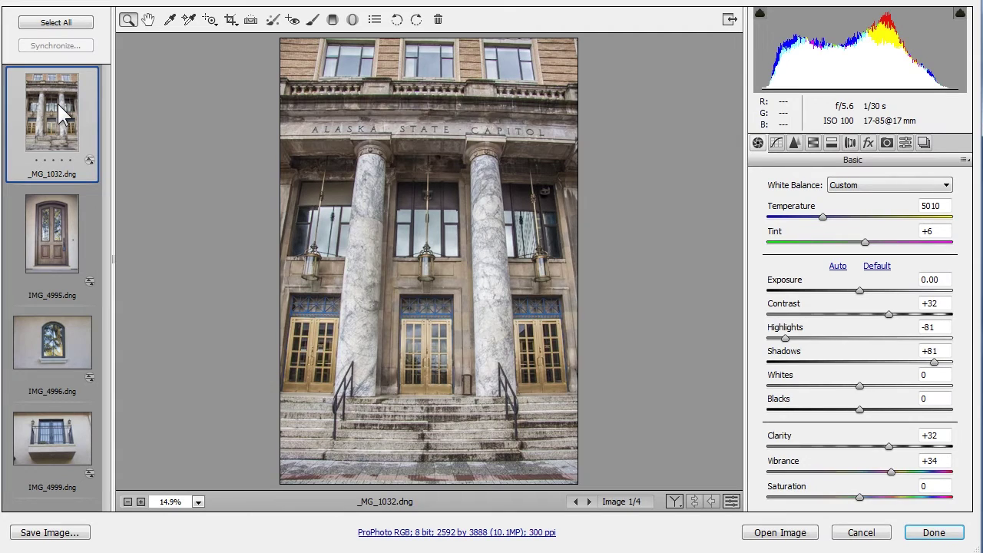
pyautogui.click(850, 142)
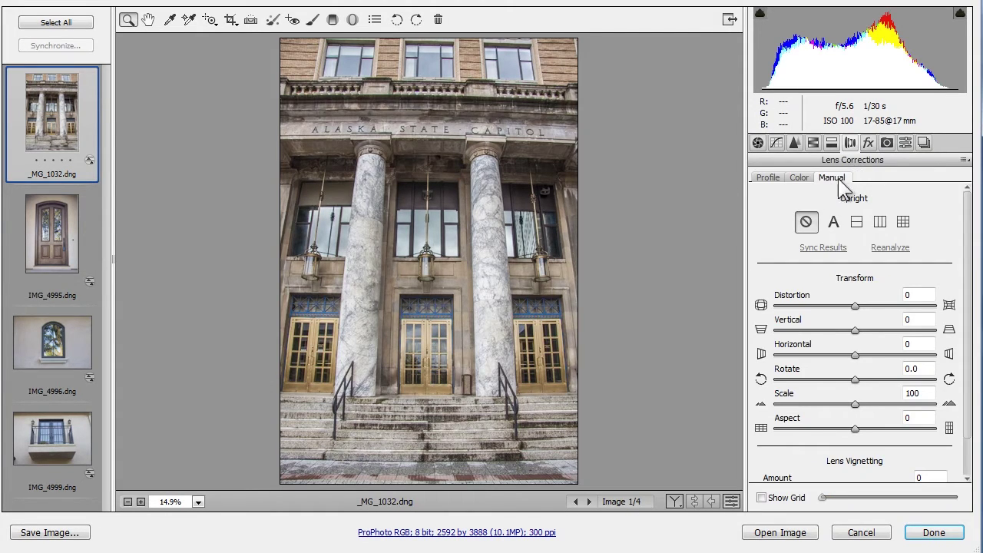
pyautogui.click(767, 178)
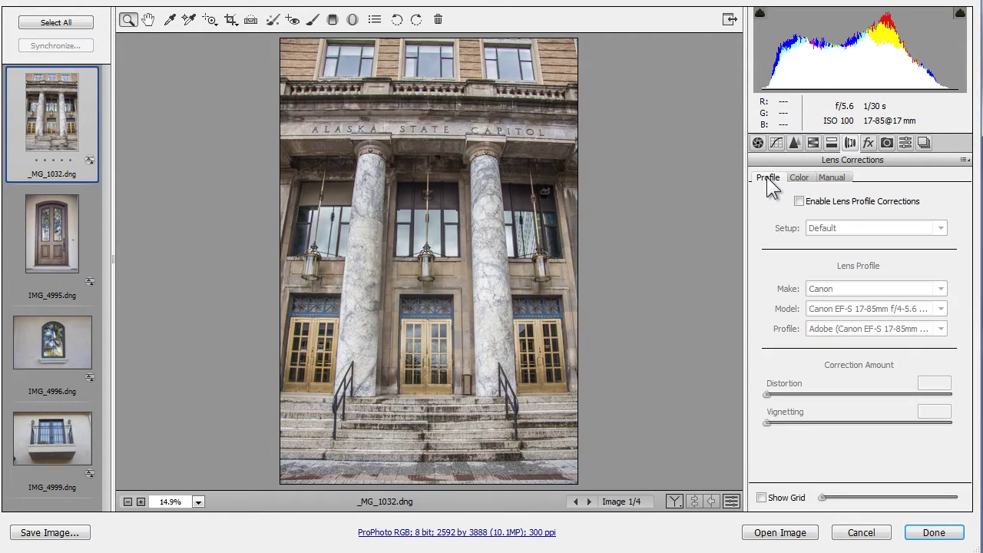
pyautogui.click(799, 202)
pyautogui.click(799, 202)
pyautogui.click(800, 201)
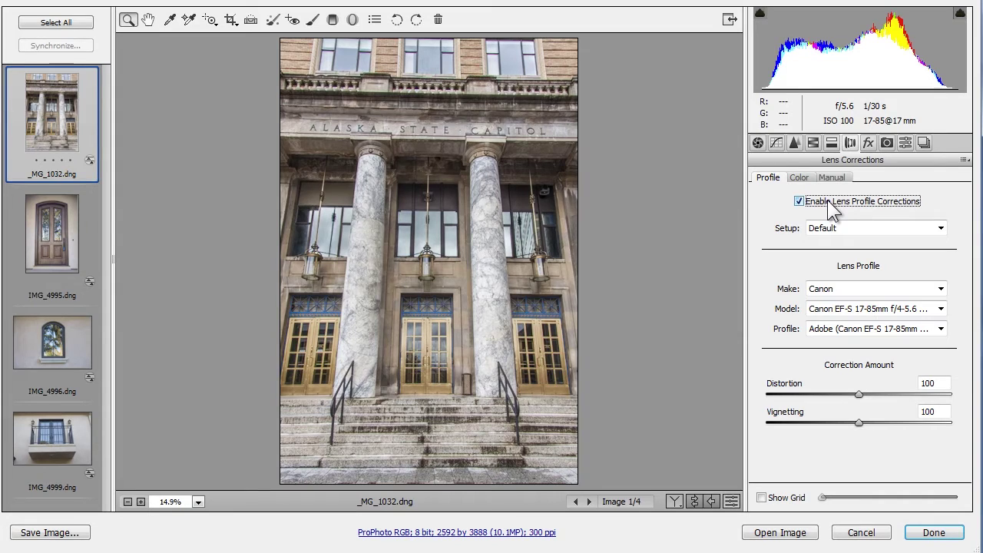
# Apply Upright Level, then Vertical, to the capitol photo, checking the columns against a grid overlay.
pyautogui.click(833, 178)
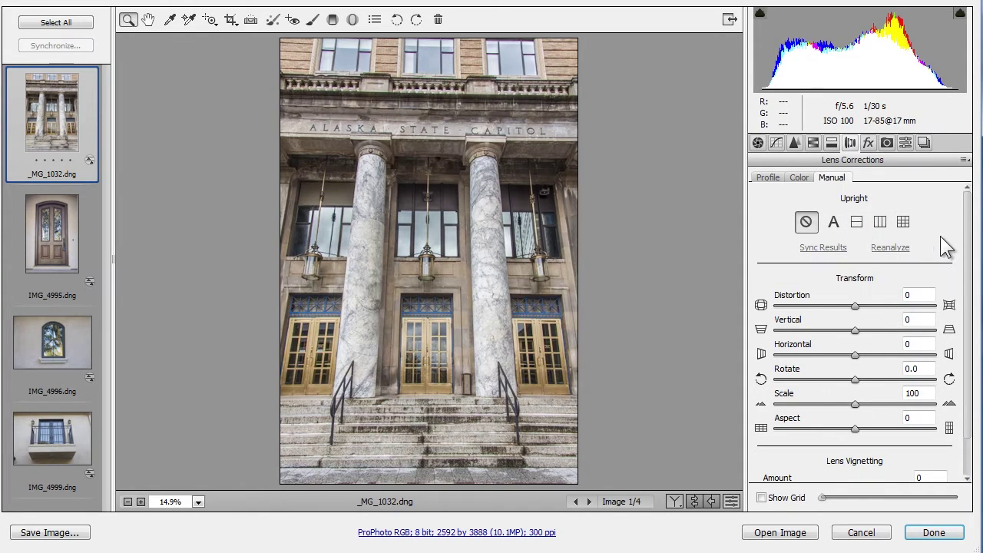
pyautogui.click(856, 222)
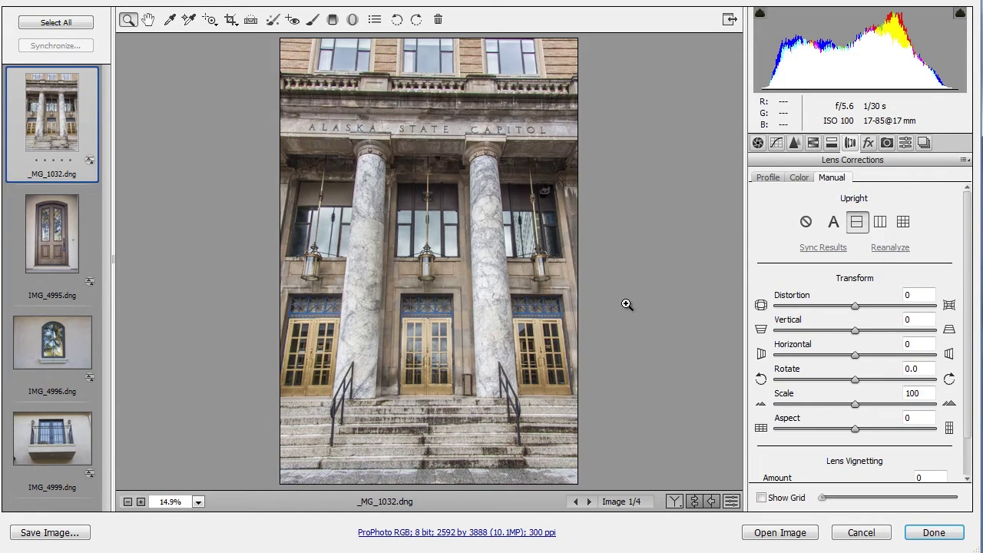
pyautogui.click(879, 223)
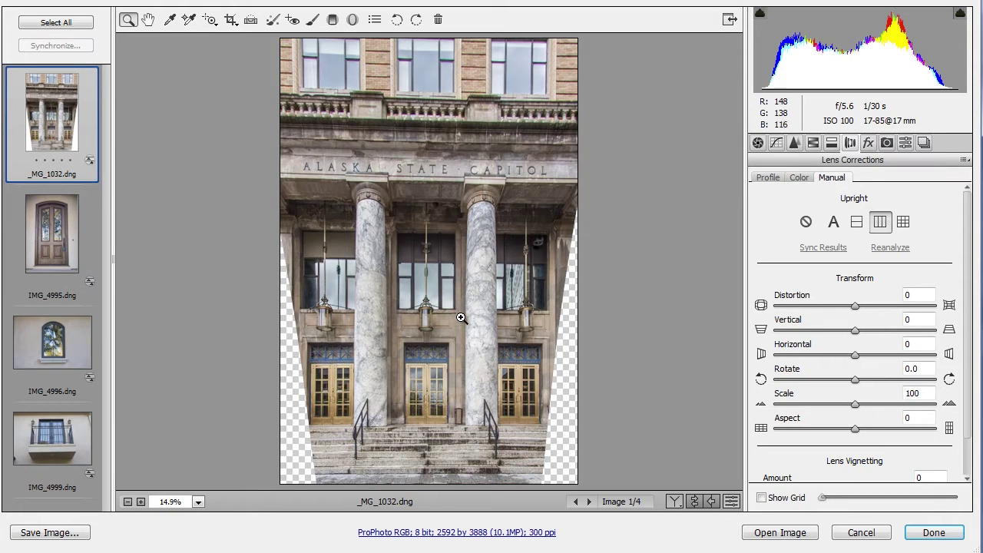
pyautogui.click(767, 498)
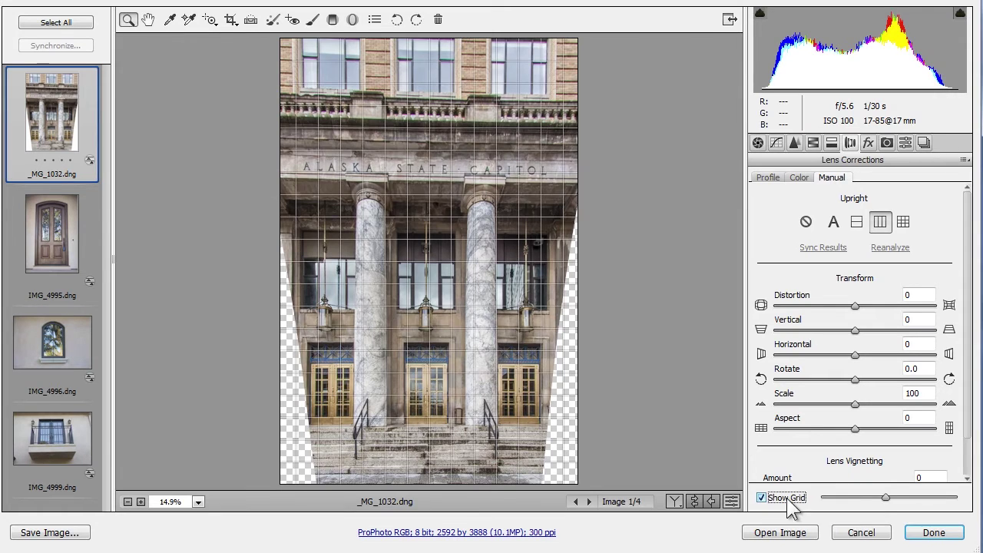
pyautogui.moveTo(886, 496); pyautogui.dragTo(866, 503)
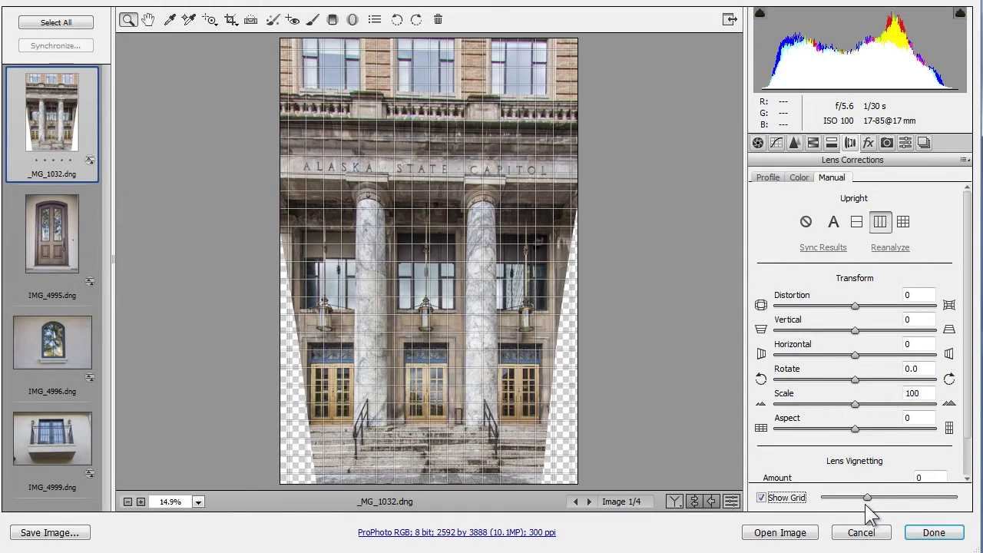
pyautogui.press('v')
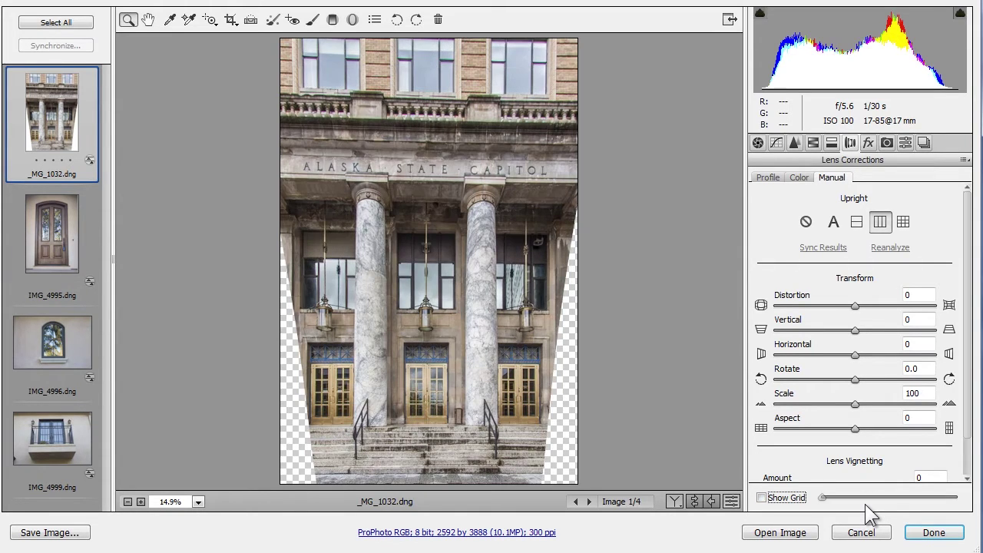
# Try Full Upright, then switch to Auto, comparing it against Upright off.
pyautogui.click(905, 223)
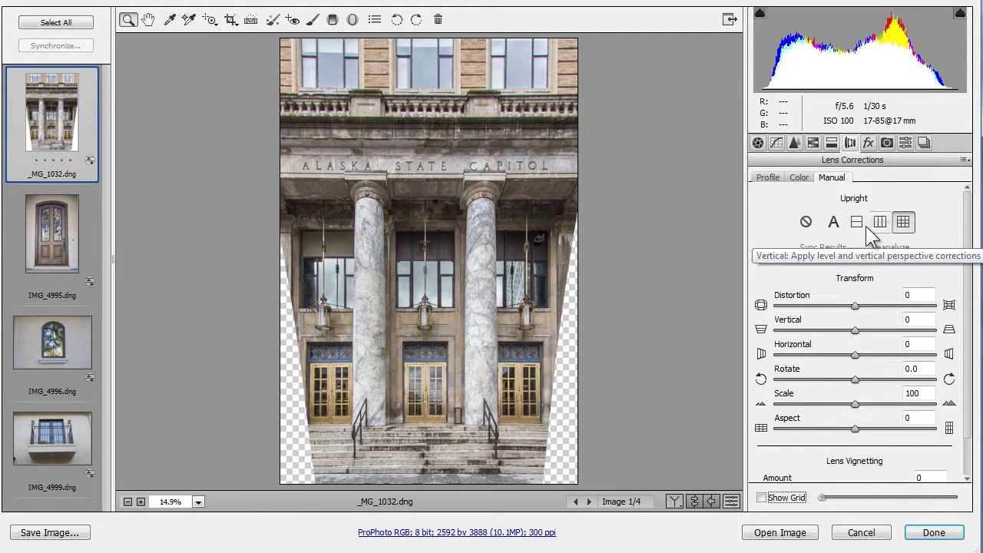
pyautogui.click(834, 221)
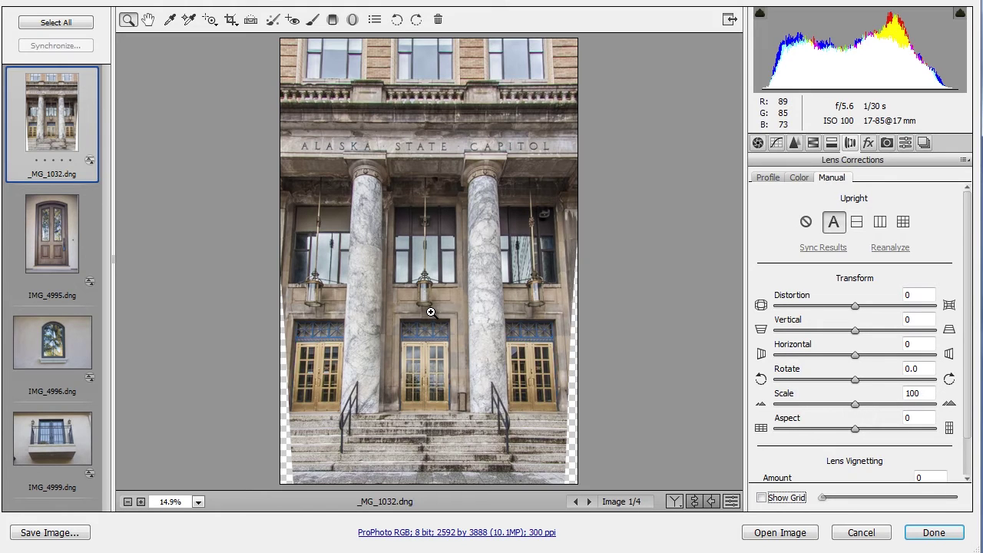
pyautogui.click(806, 222)
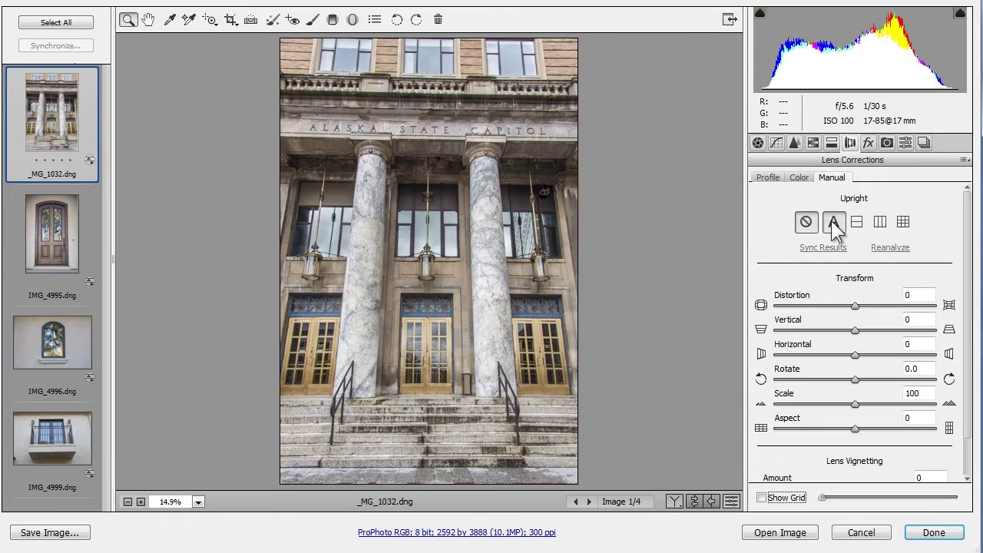
pyautogui.click(833, 221)
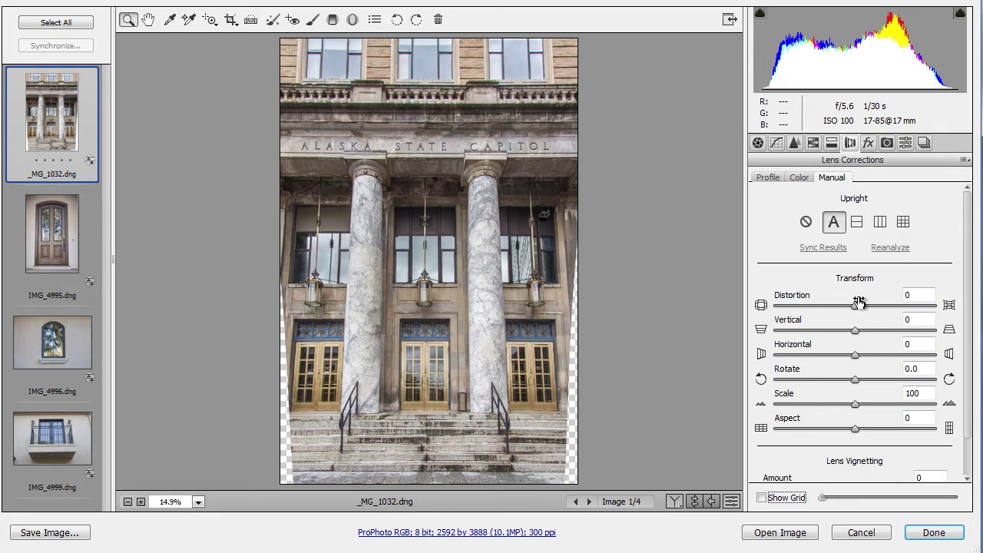
# Experiment with Vertical -9 and Aspect -37 transforms, then return to Auto Upright.
pyautogui.click(856, 335)
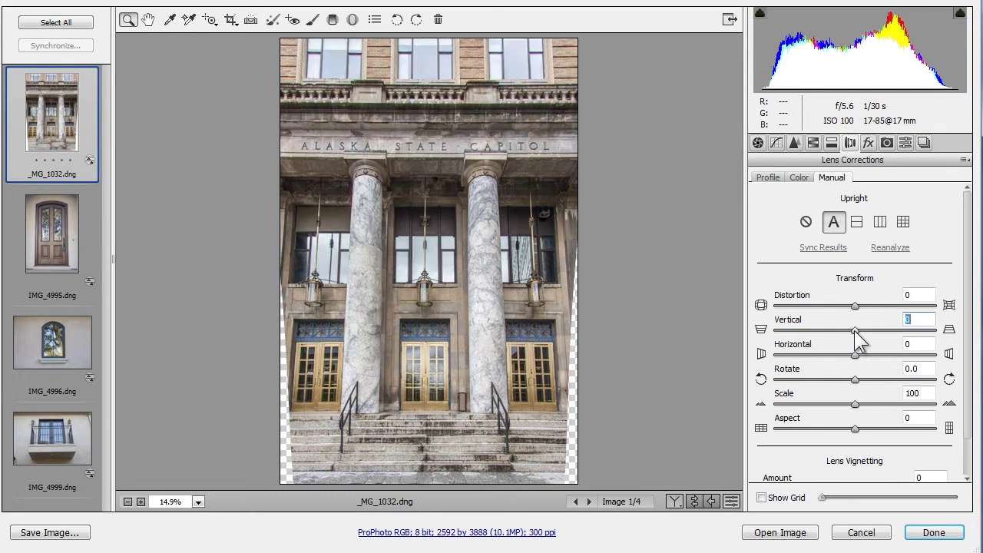
pyautogui.moveTo(856, 332); pyautogui.dragTo(850, 335)
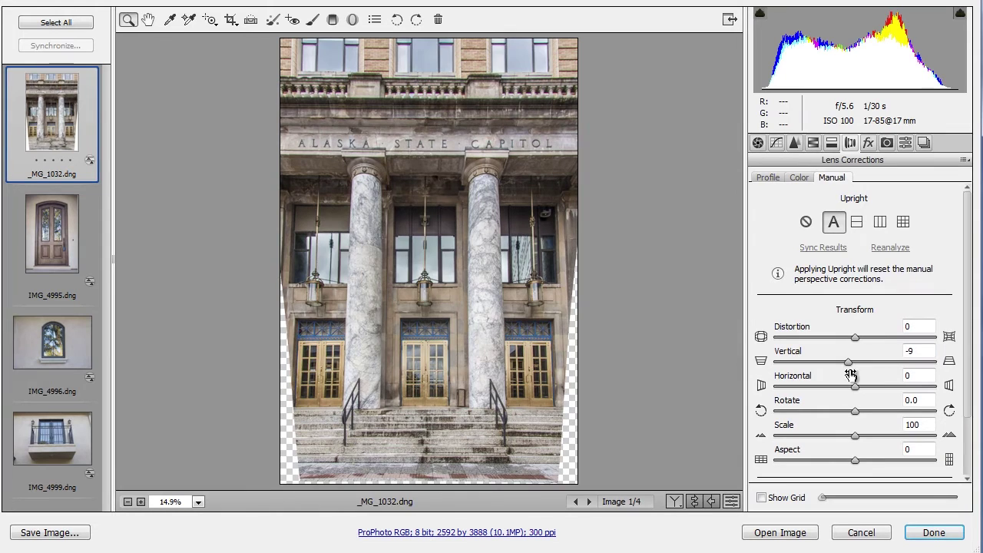
pyautogui.click(900, 222)
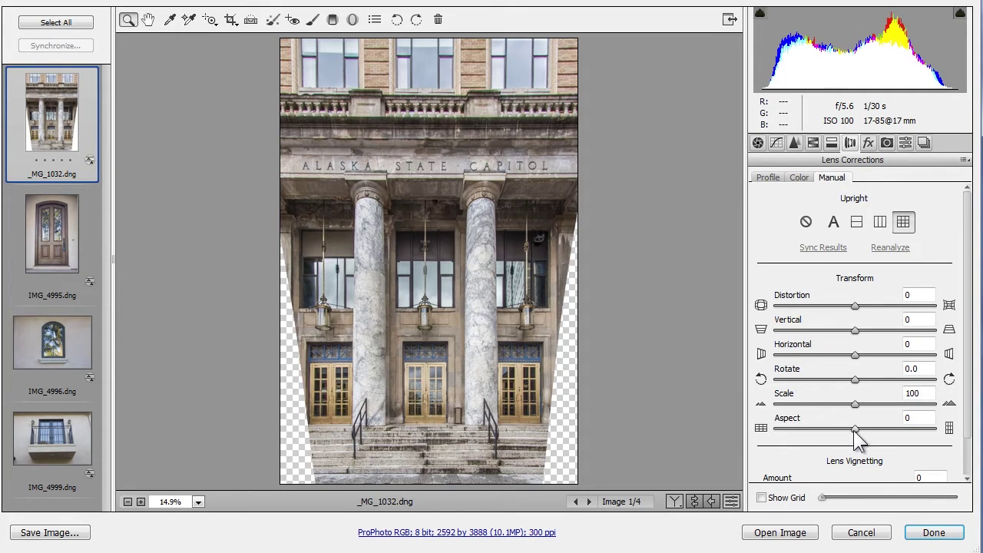
pyautogui.moveTo(854, 430); pyautogui.dragTo(822, 433)
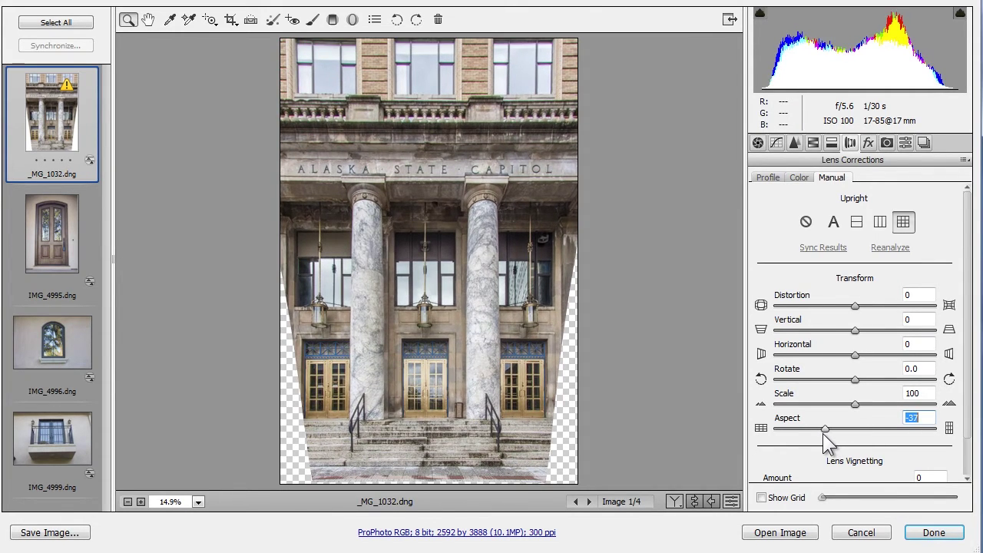
pyautogui.click(830, 223)
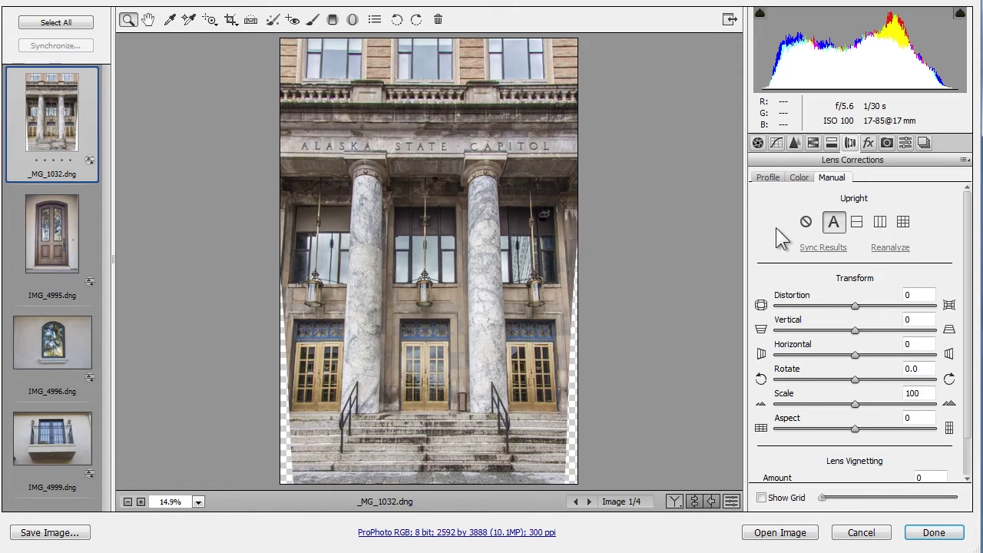
# Crop the capitol photo to 2337 × 3499 pixels, widening the box slightly on both sides.
pyautogui.press('Tab')
pyautogui.click(231, 20)
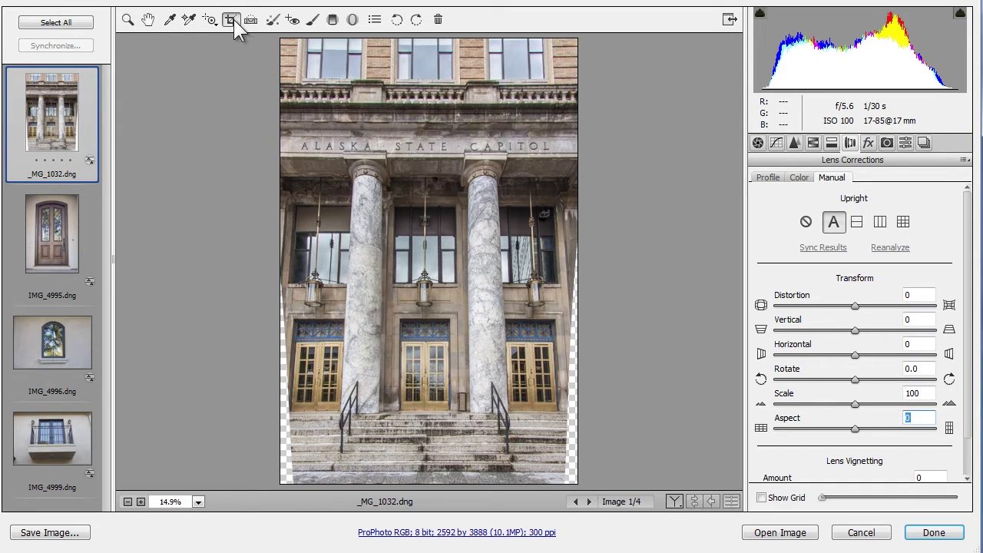
pyautogui.moveTo(298, 62); pyautogui.dragTo(560, 463)
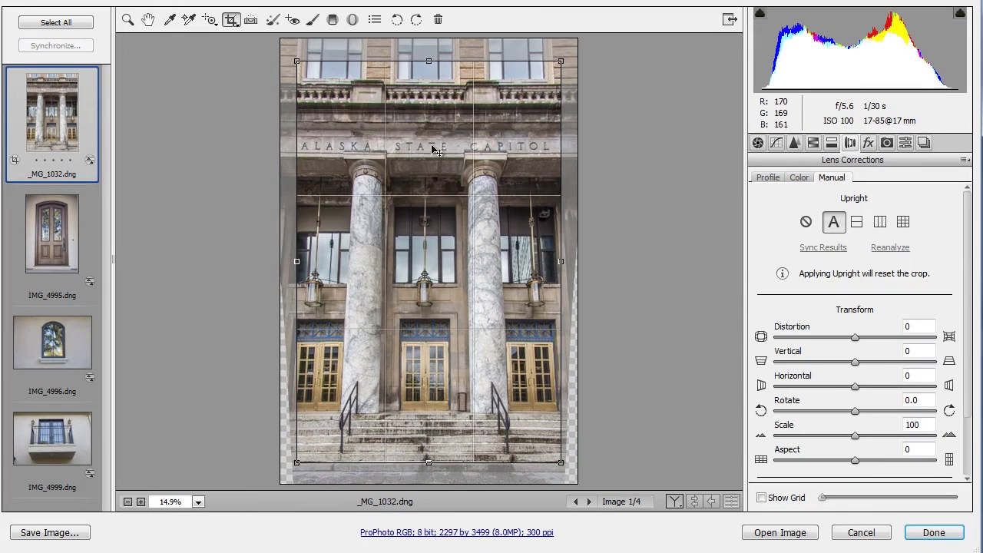
pyautogui.moveTo(296, 265); pyautogui.dragTo(292, 265)
pyautogui.moveTo(561, 268); pyautogui.dragTo(568, 268)
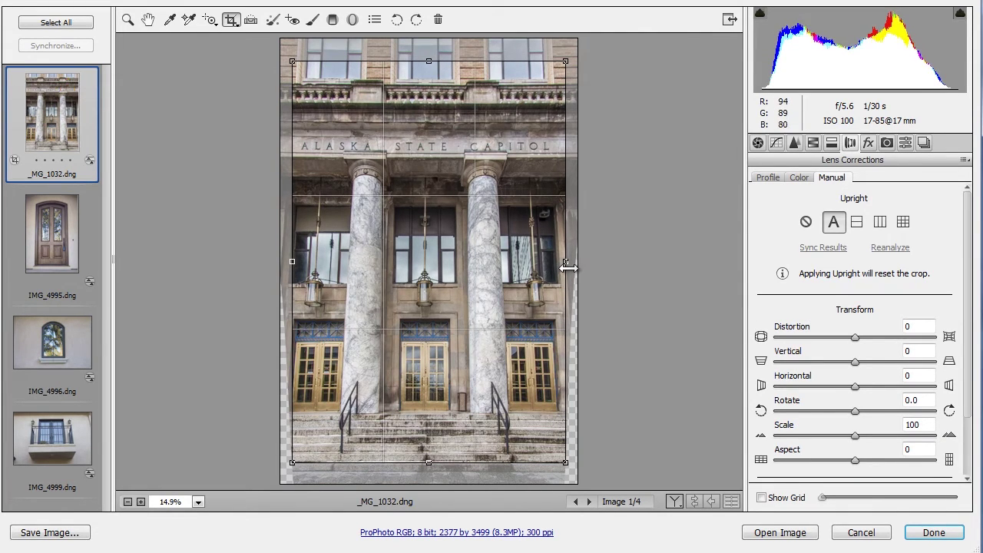
pyautogui.press('z')
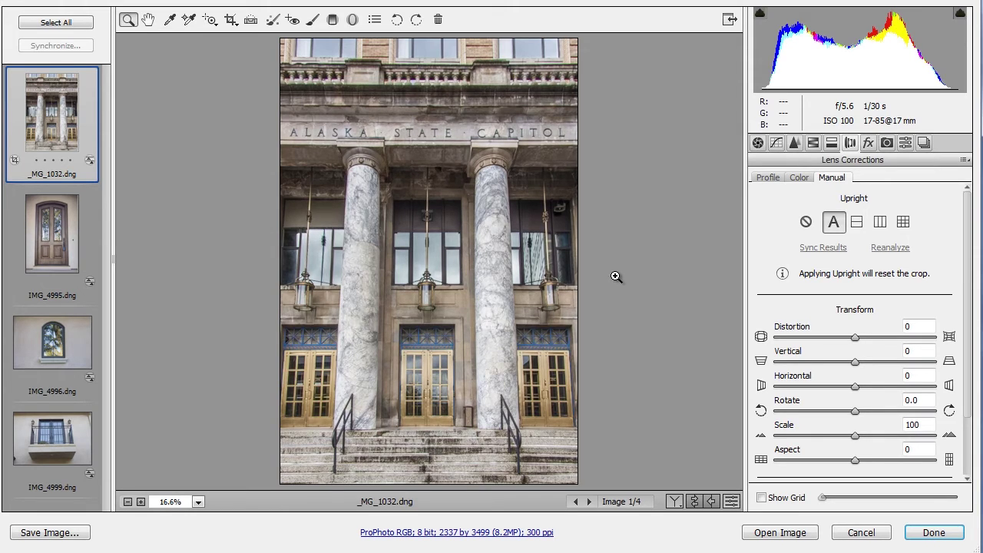
# On IMG_4995, enable lens profile corrections with Canon as the lens make.
pyautogui.click(55, 231)
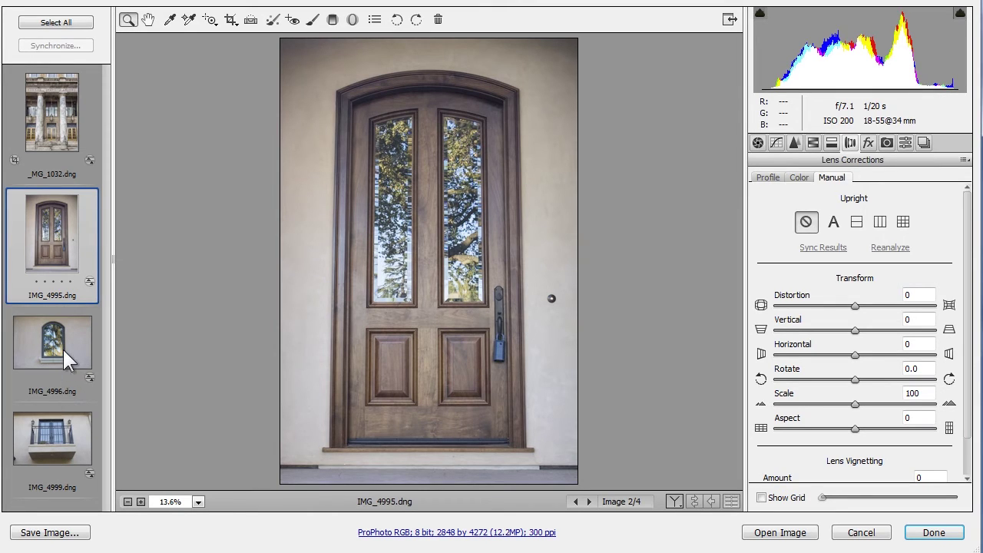
pyautogui.click(770, 178)
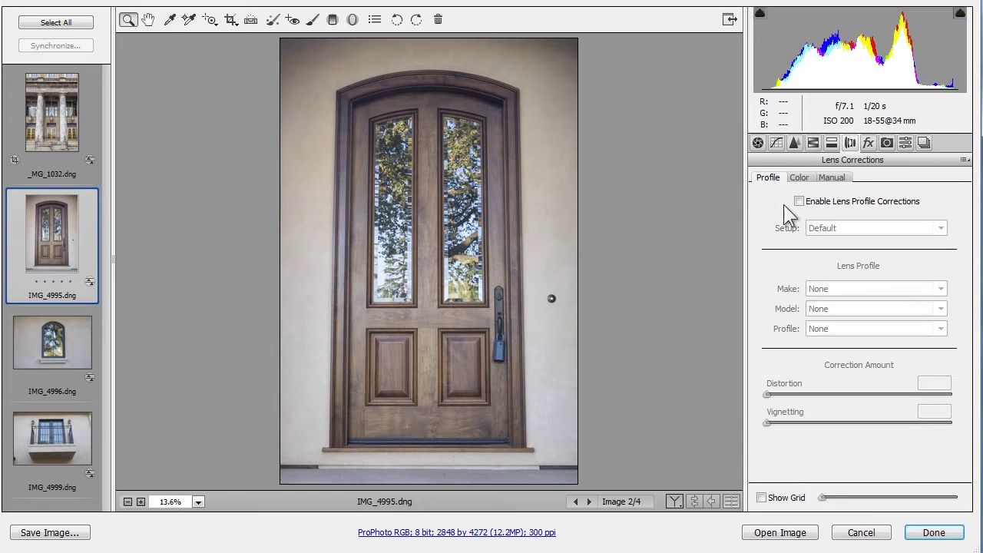
pyautogui.click(799, 202)
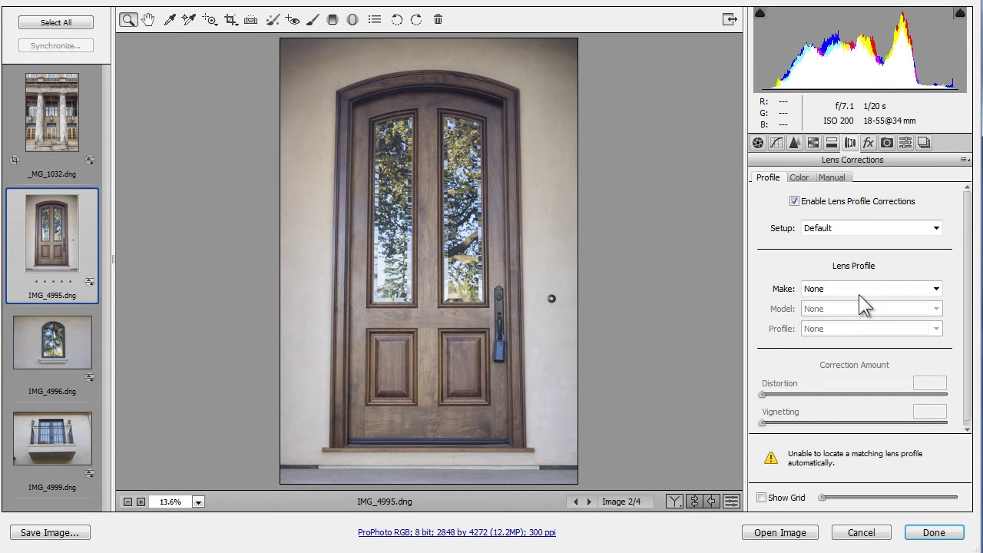
pyautogui.click(938, 289)
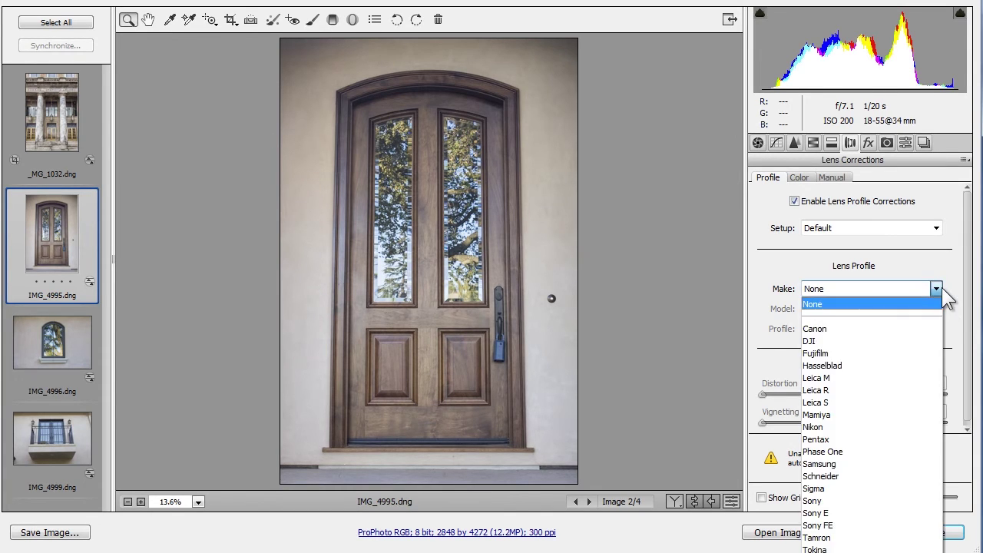
pyautogui.click(914, 330)
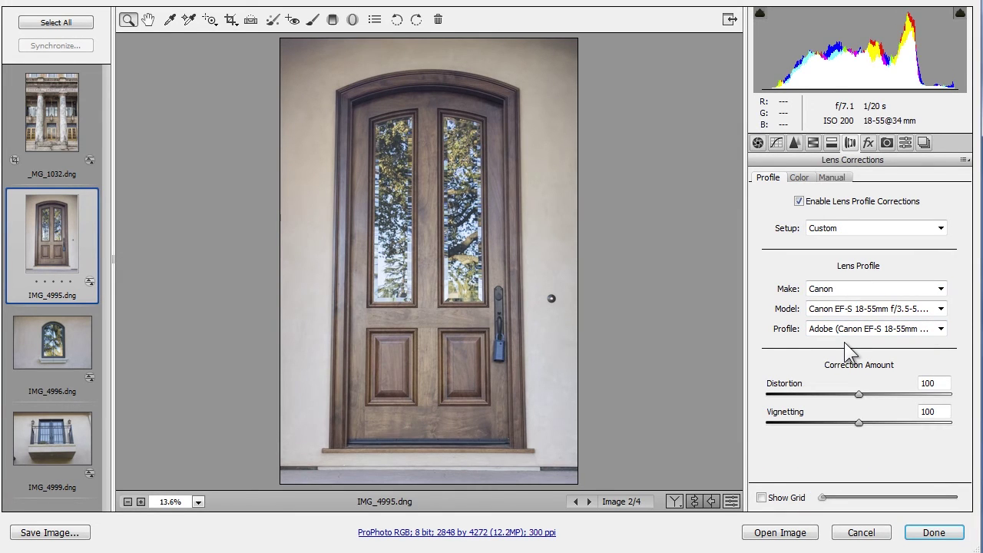
# Try Level, Vertical and Full Upright on the door photo, then settle on Auto.
pyautogui.click(838, 177)
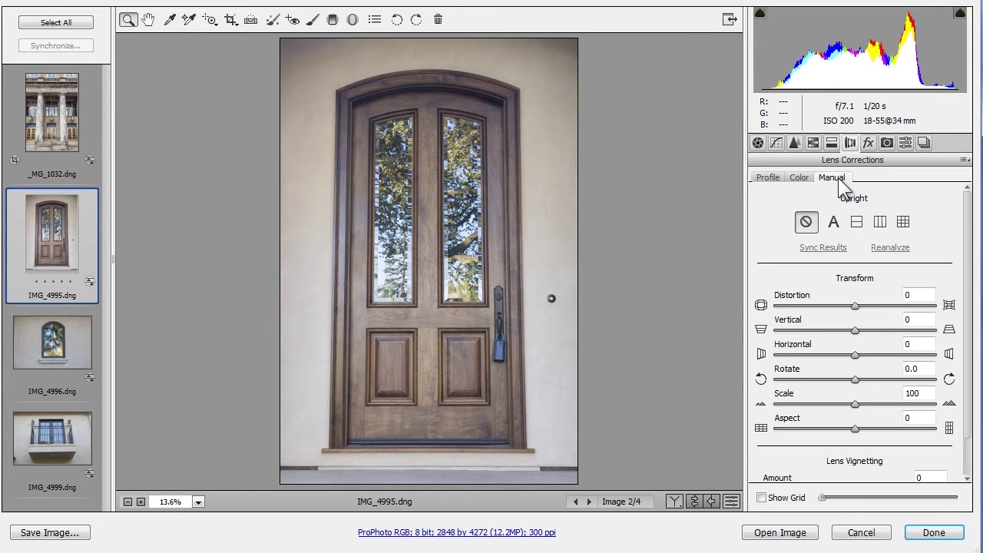
pyautogui.click(835, 219)
pyautogui.click(858, 221)
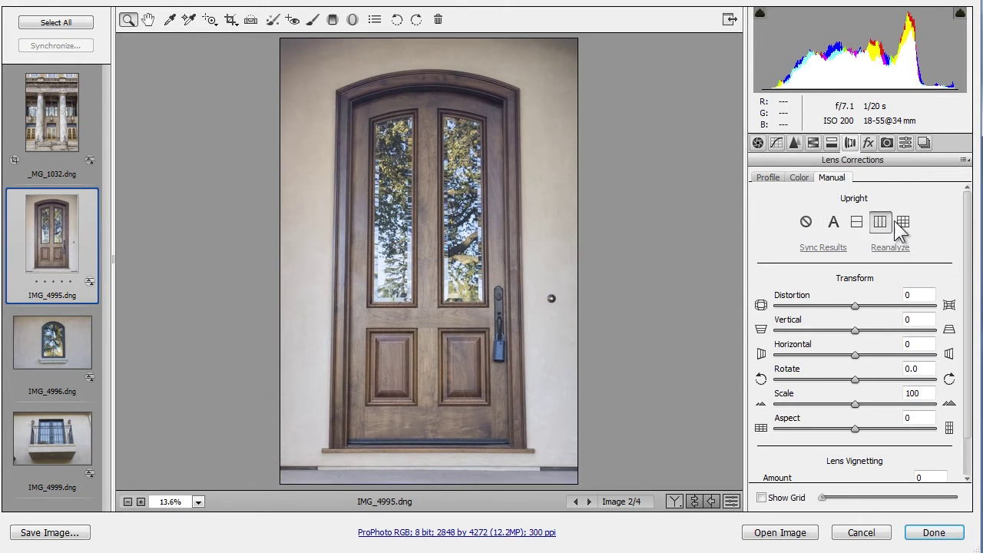
pyautogui.click(895, 220)
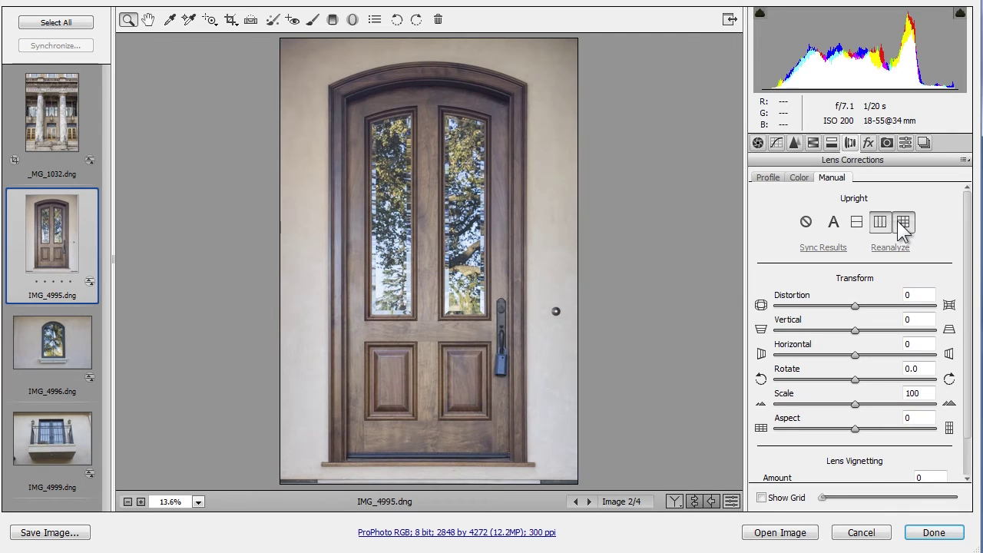
pyautogui.click(834, 223)
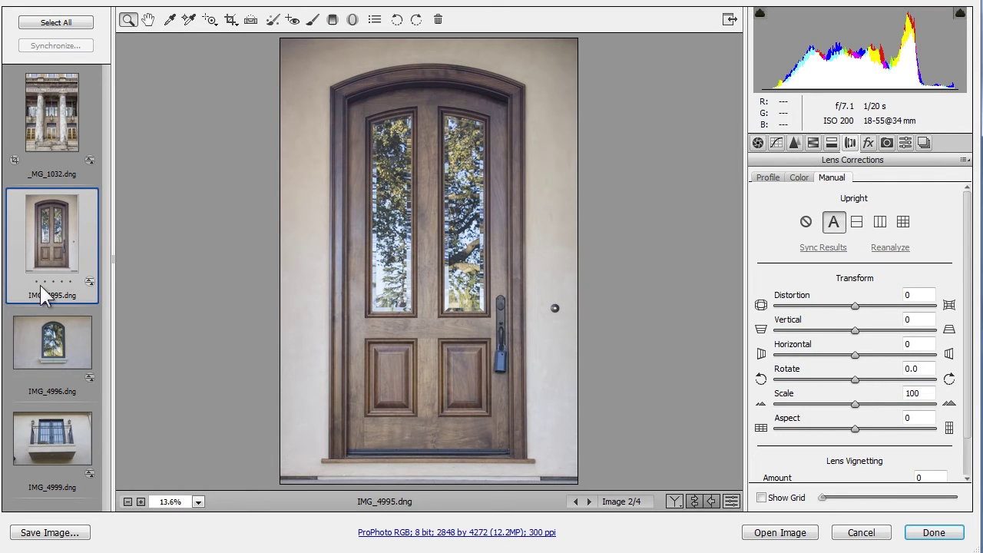
# Shift-click IMG_4999 to select images 2–4 as a range.
pyautogui.press('shift')
pyautogui.keyDown('shift'); pyautogui.click(48, 434); pyautogui.keyUp('shift')
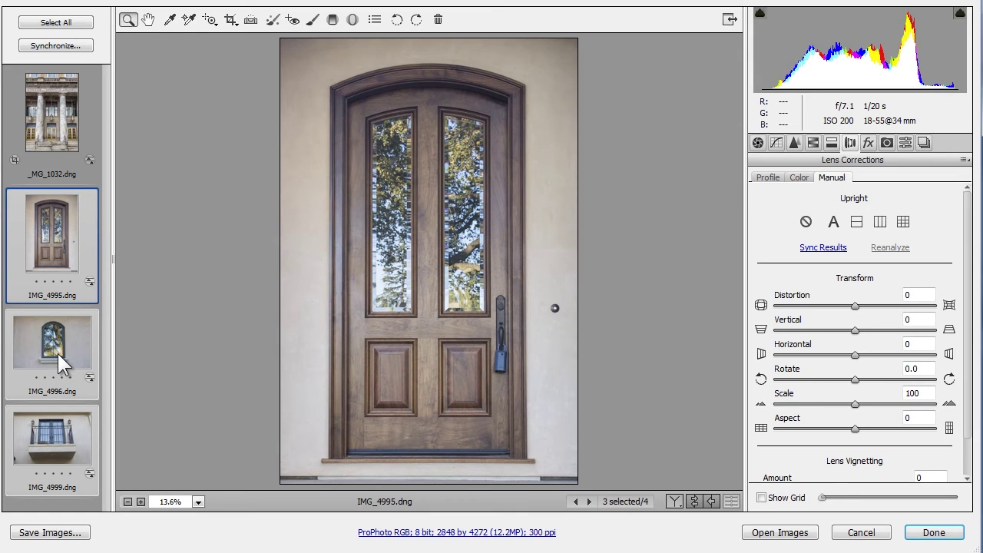
# Synchronize only Transform and Lens Profile Corrections from IMG_4995 to the other selected photos.
pyautogui.click(74, 48)
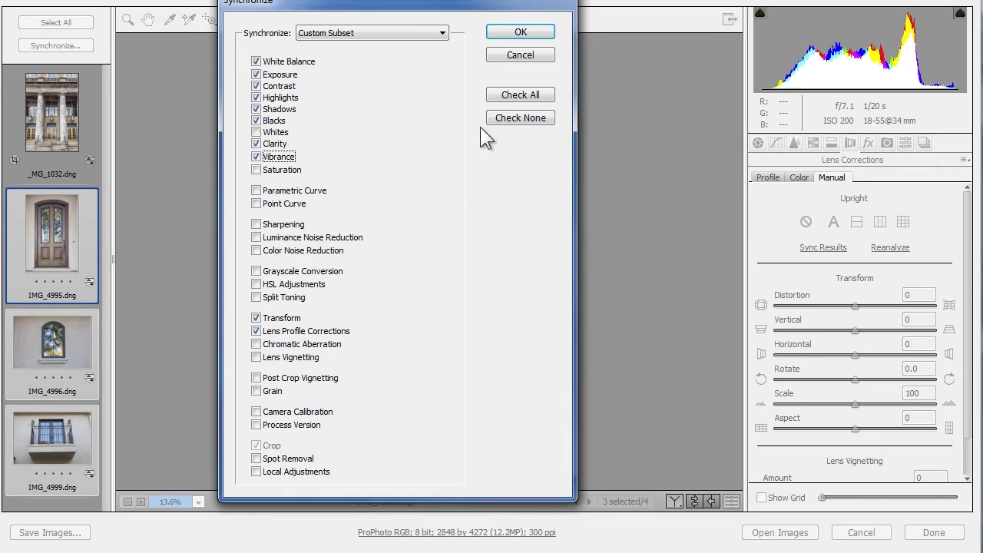
pyautogui.click(510, 117)
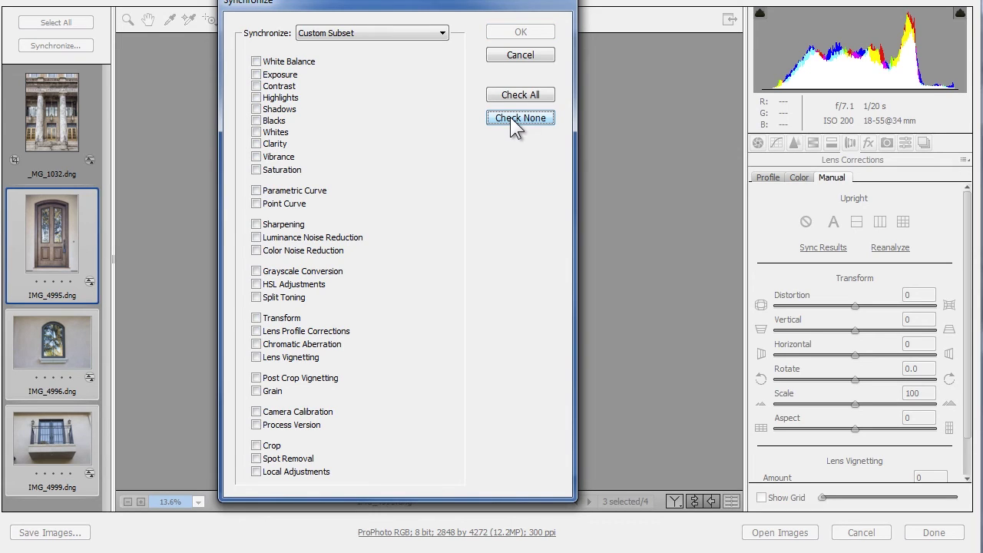
pyautogui.click(256, 317)
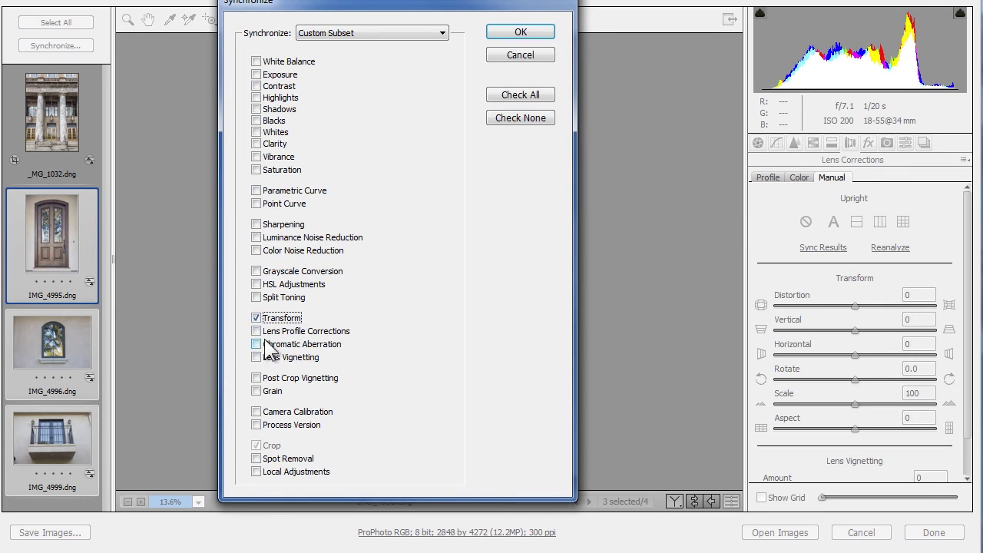
pyautogui.click(257, 331)
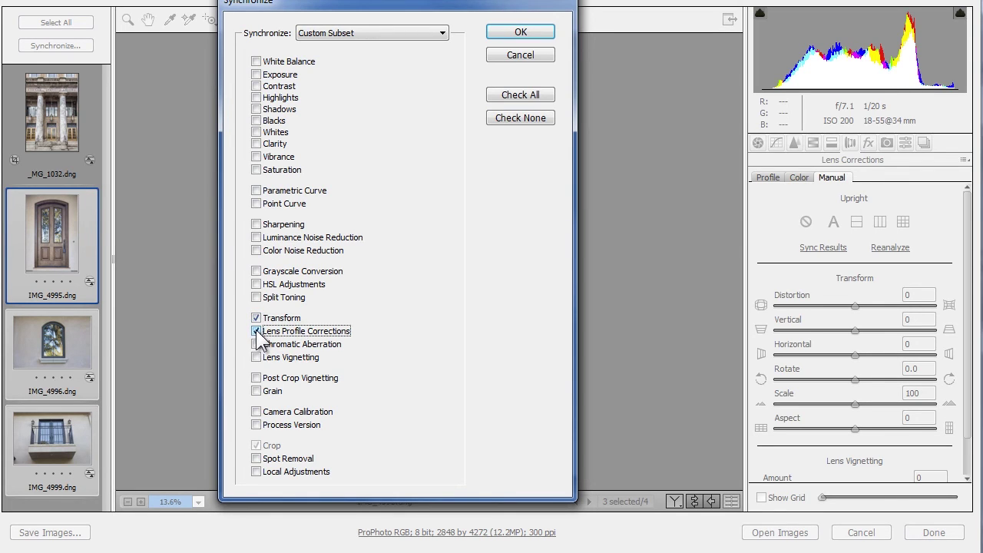
pyautogui.click(515, 32)
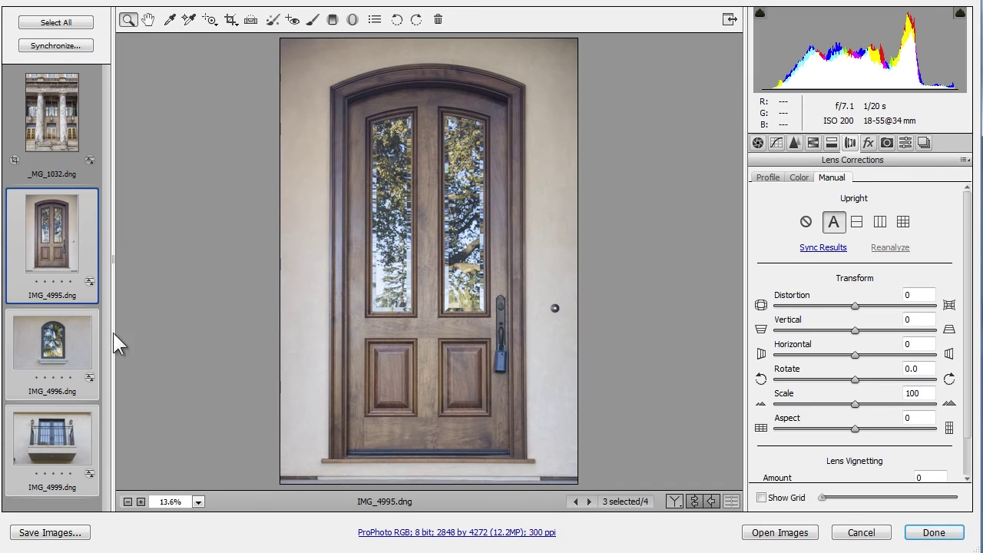
# View IMG_4996, then IMG_4999, confirming each has the synced Auto Upright correction.
pyautogui.click(59, 344)
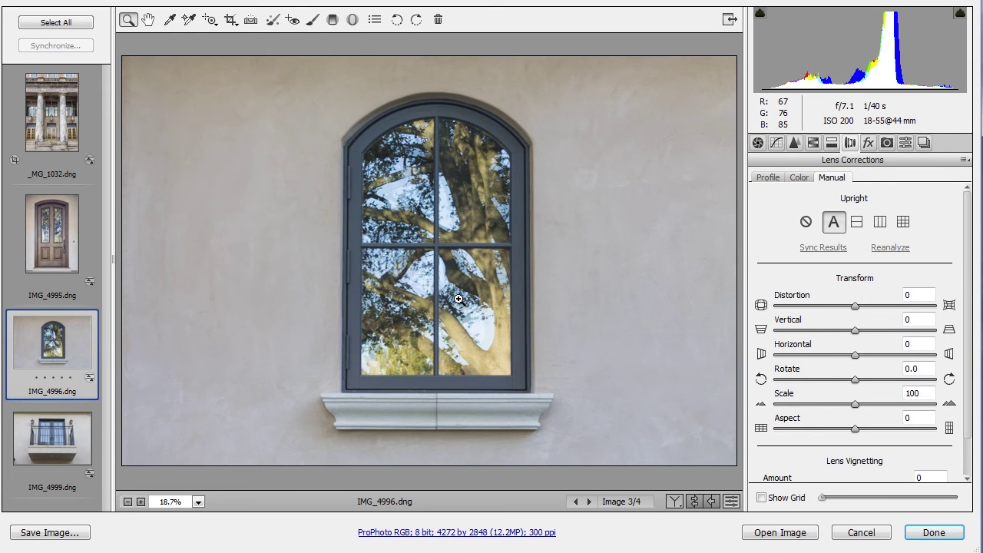
pyautogui.click(66, 448)
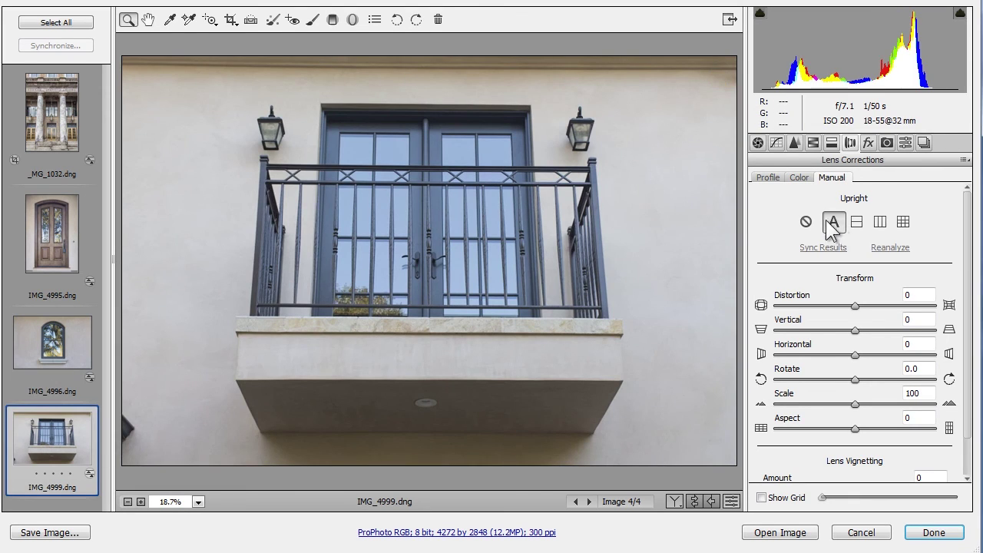